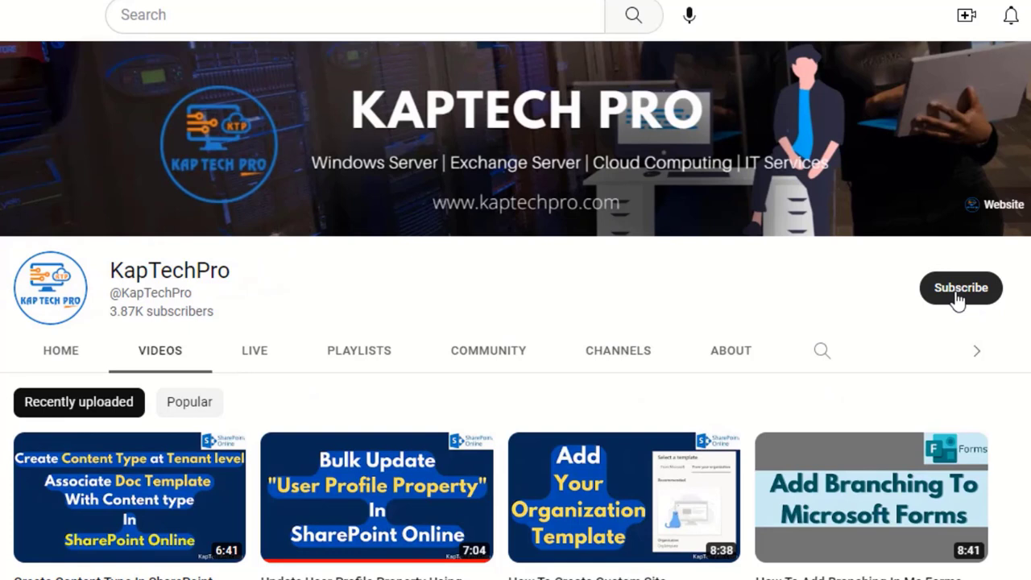
Subscribe to the KapTechPro YouTube channel with notifications set to All
left_click(957, 296)
left_click(978, 296)
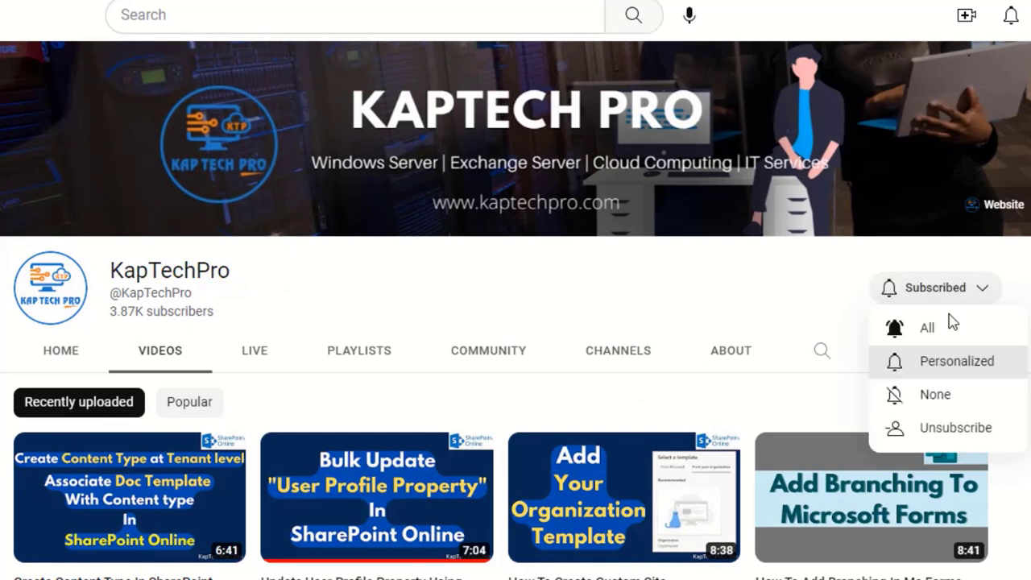
left_click(933, 331)
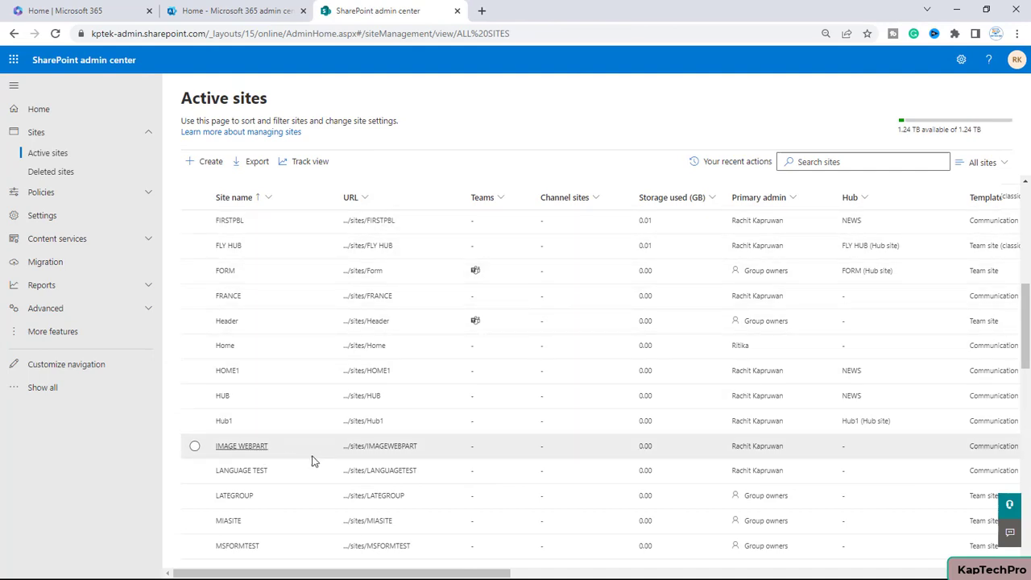
Open the IMAGE WEBPART site's home page from Active sites in a new tab
left_click(385, 455)
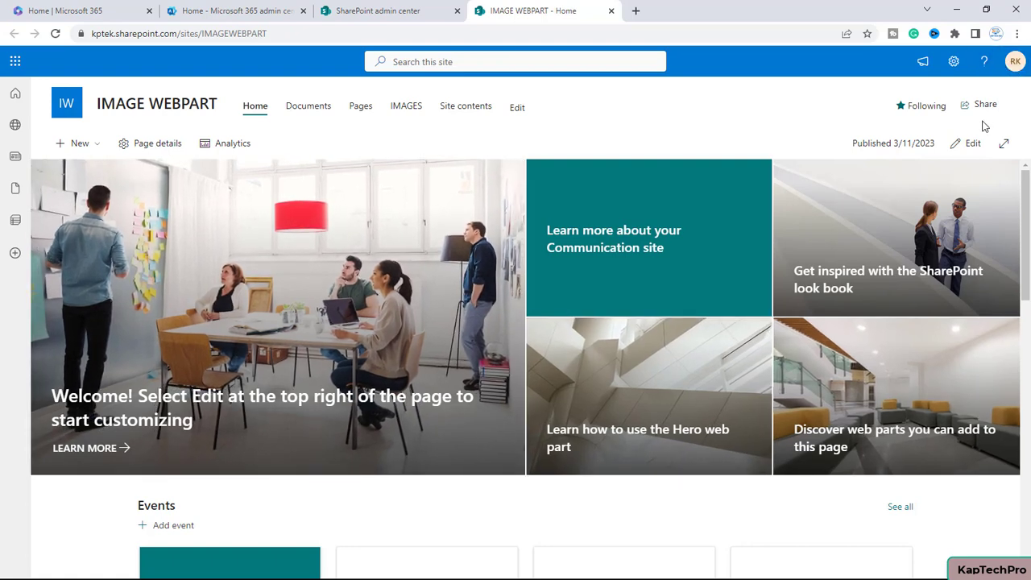
Put the home page in edit mode and add an Image web part below the hero
left_click(969, 145)
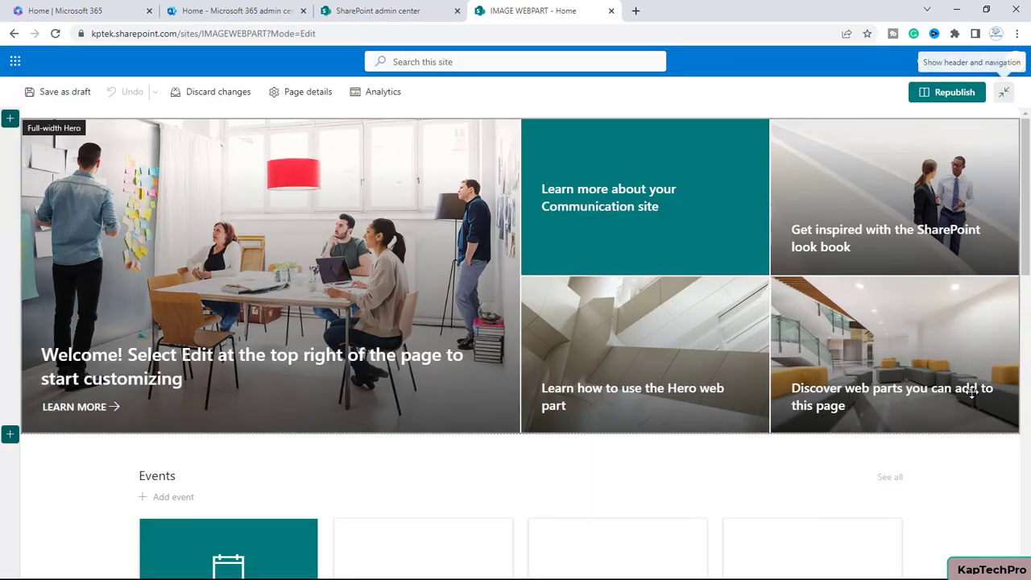
scroll(341, 427, "down", 2)
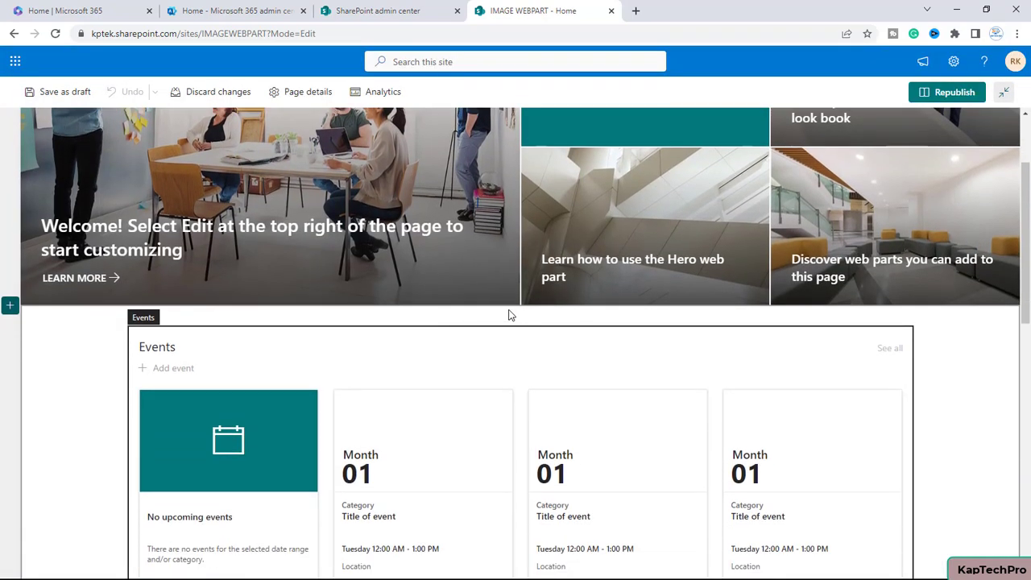
mouse_move(529, 322)
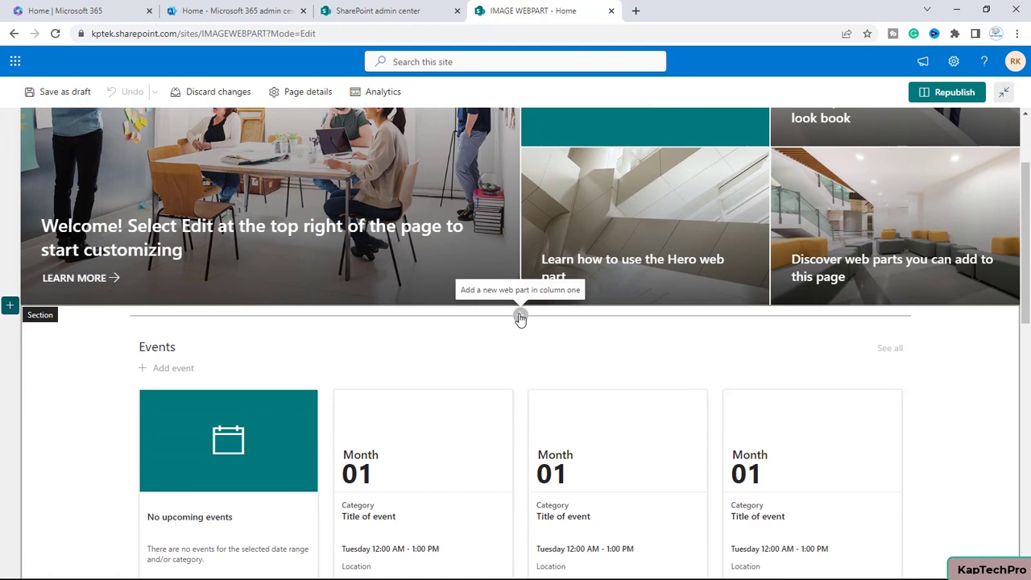
left_click(521, 316)
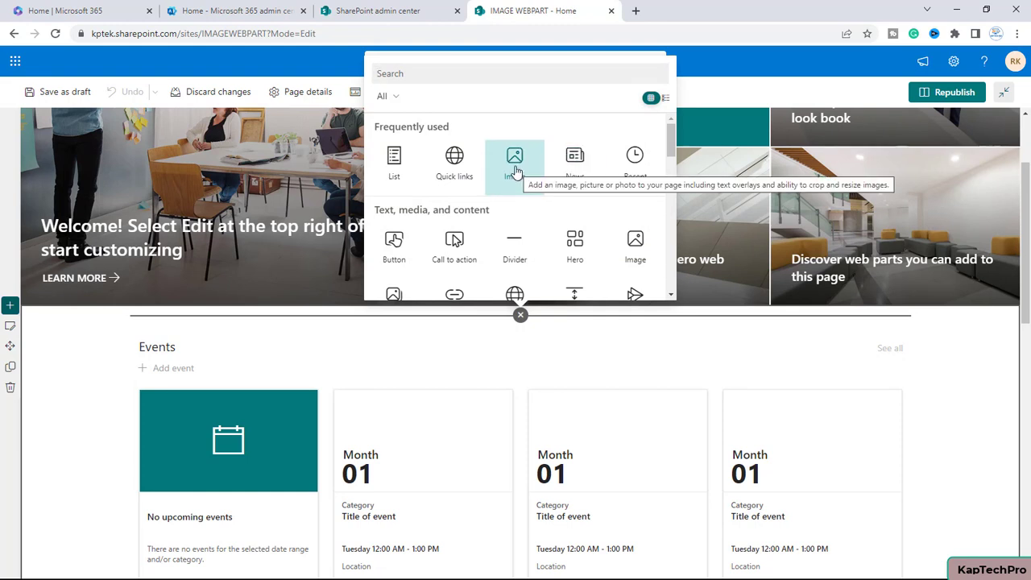
left_click(515, 172)
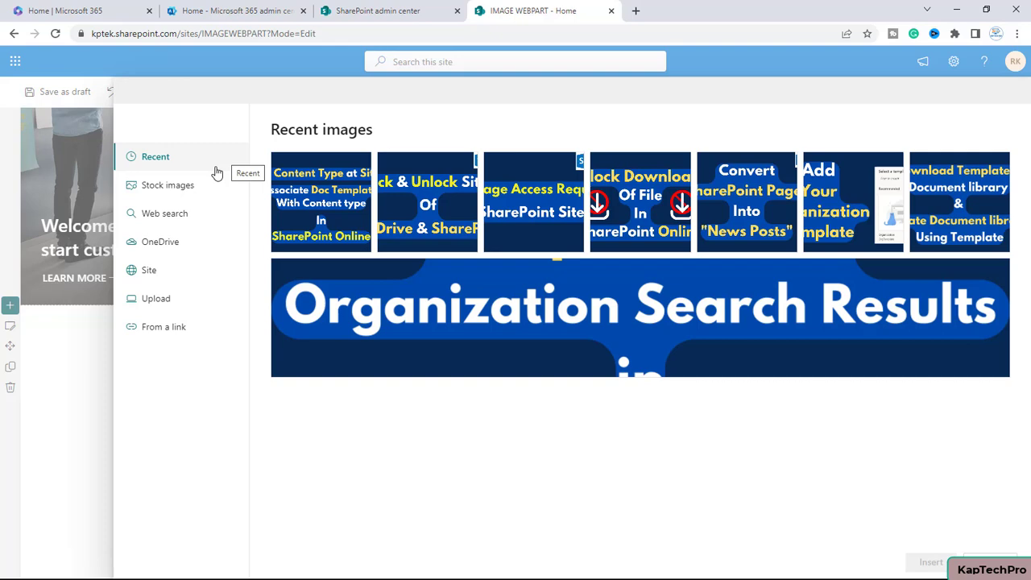
Browse the picker's Stock images, Web search, OneDrive and Site image sources
left_click(174, 190)
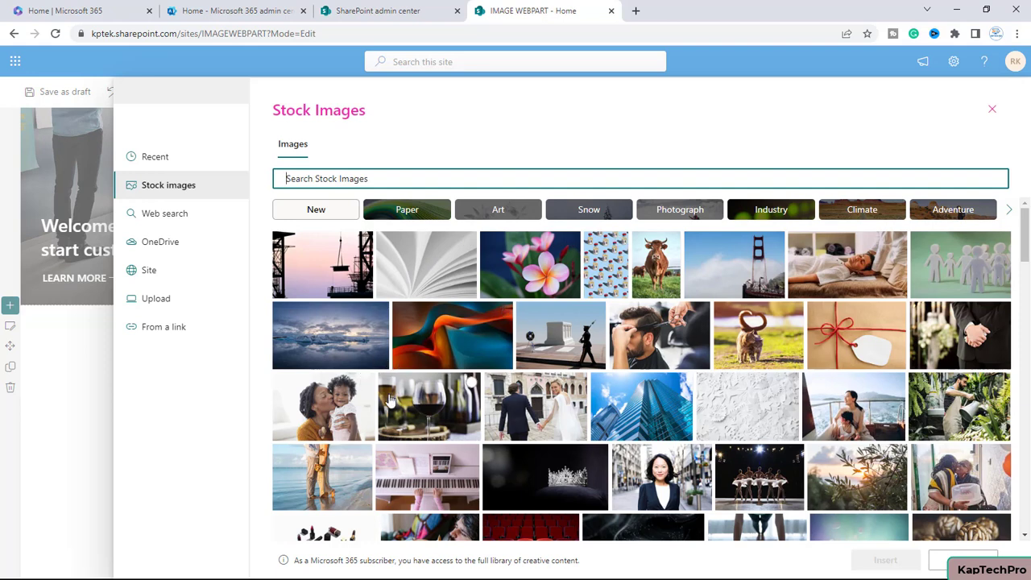
left_click(203, 221)
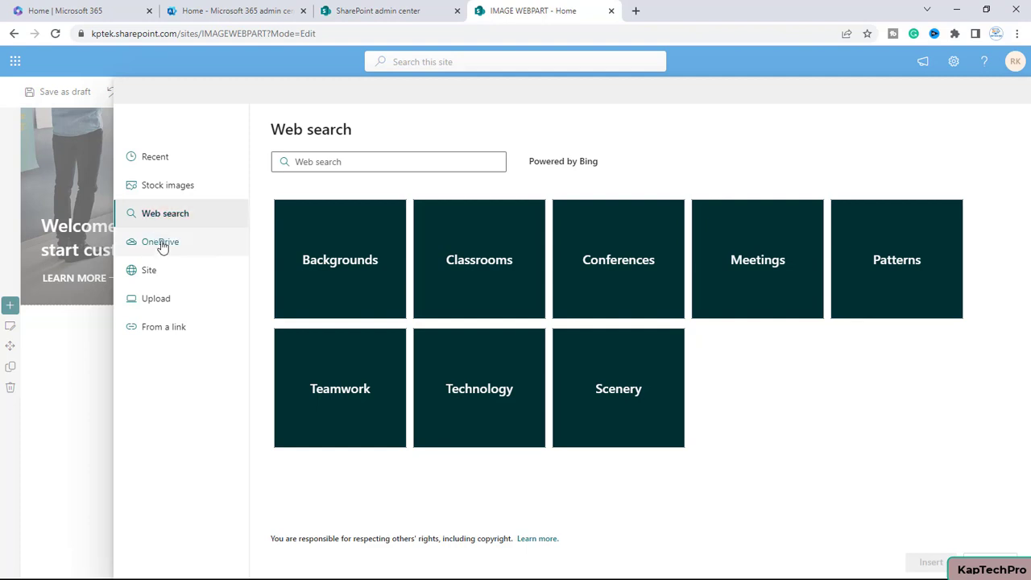
left_click(187, 250)
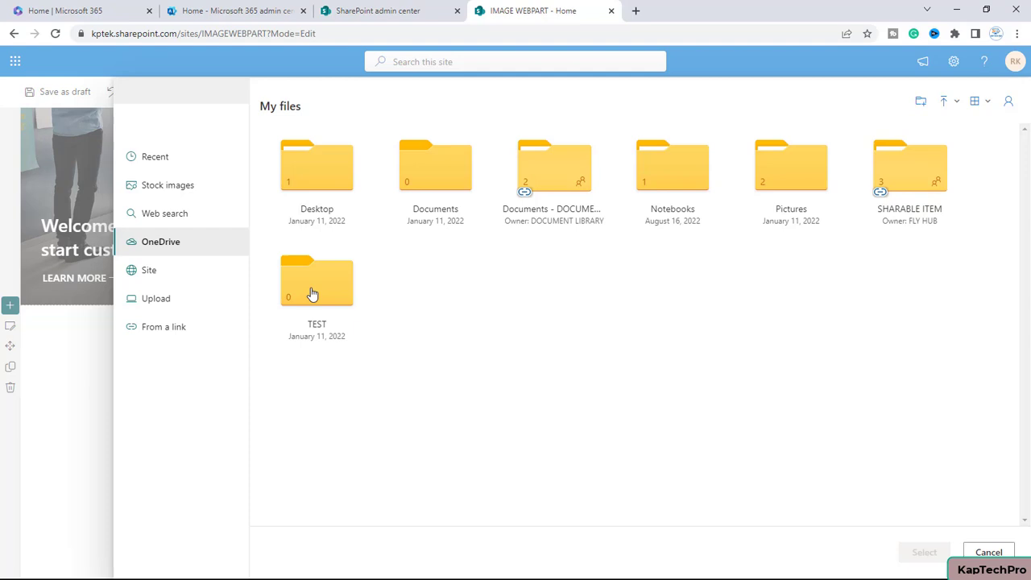
left_click(179, 279)
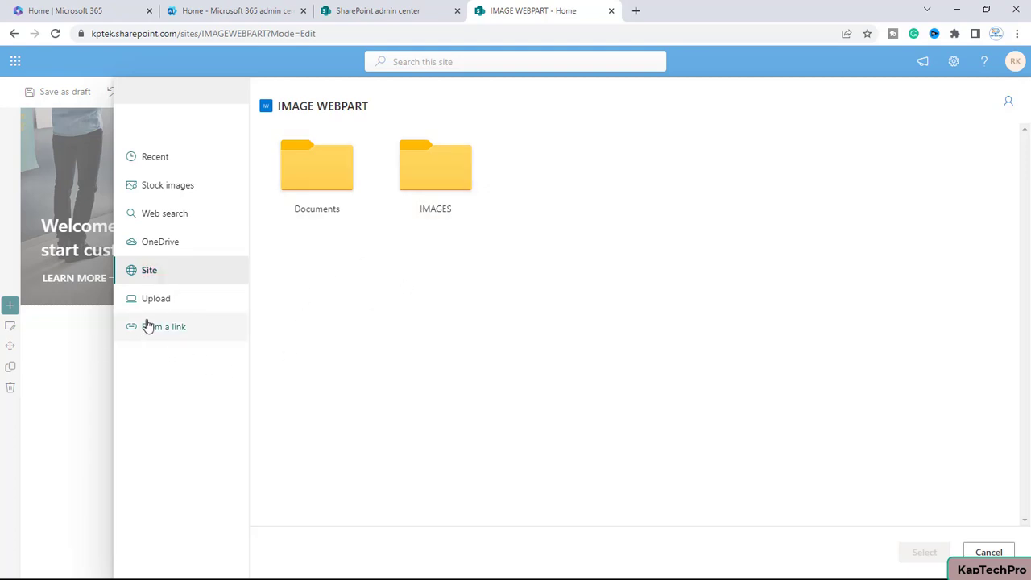
Cancel the Upload file chooser and switch the picker to the From a link source
left_click(170, 311)
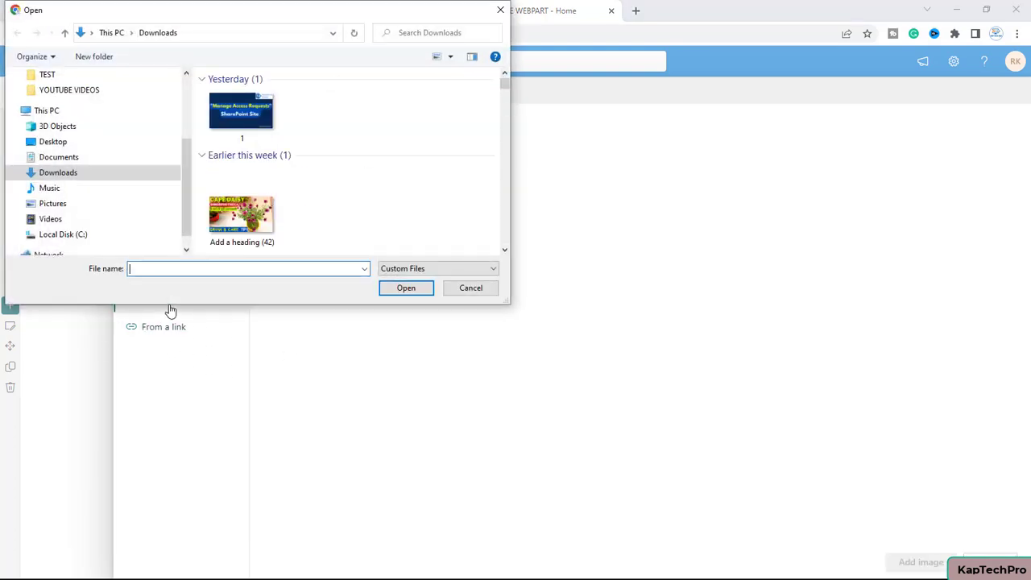
left_click(474, 288)
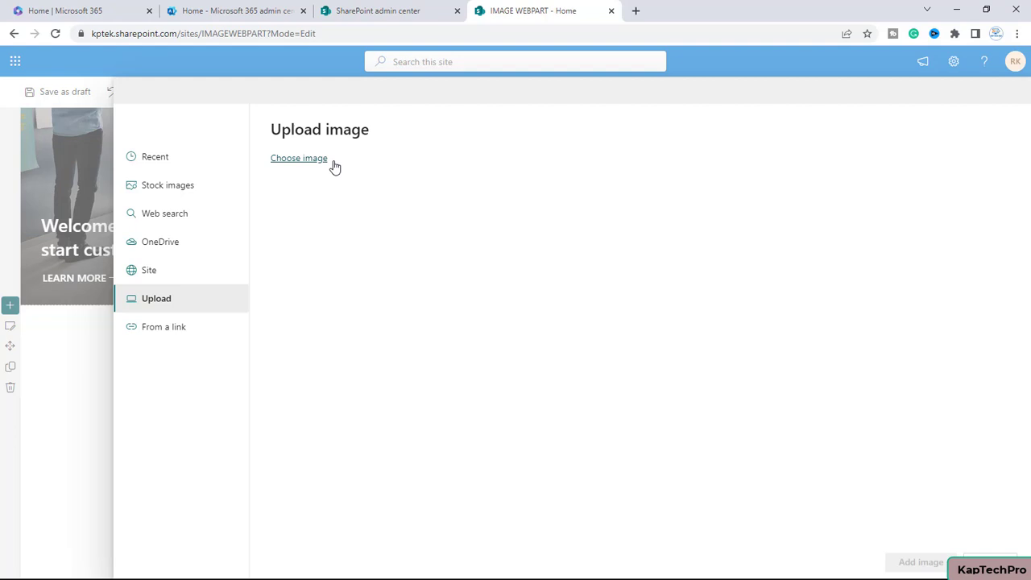
left_click(172, 326)
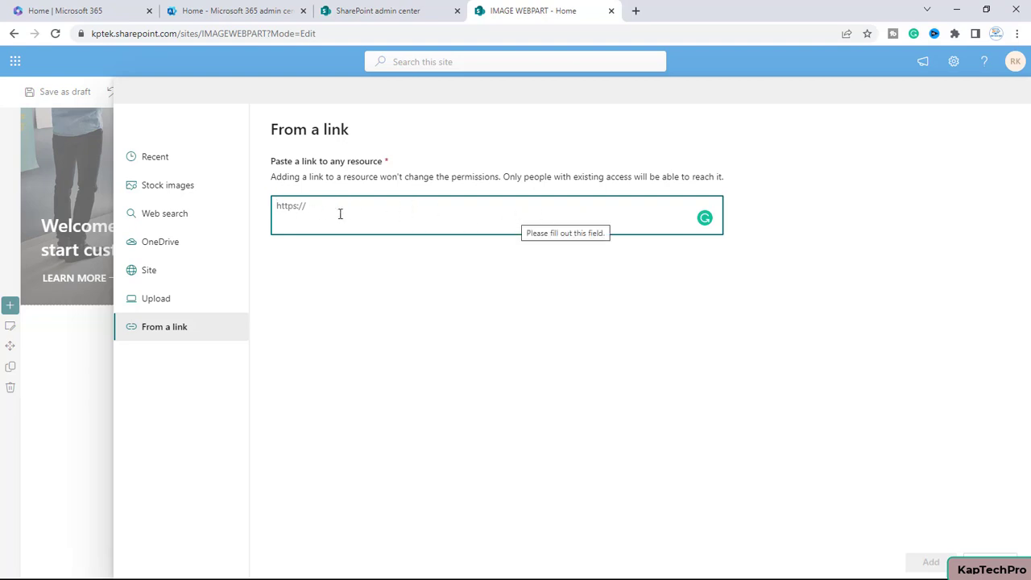
Return to Recent images and select the first thumbnail, the content-type tutorial image
left_click(169, 165)
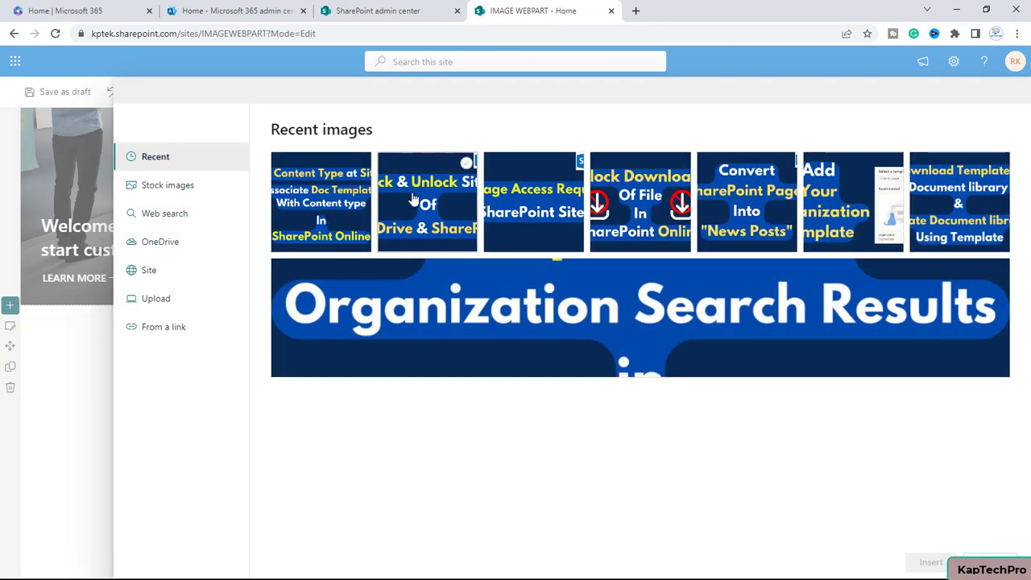
left_click(355, 169)
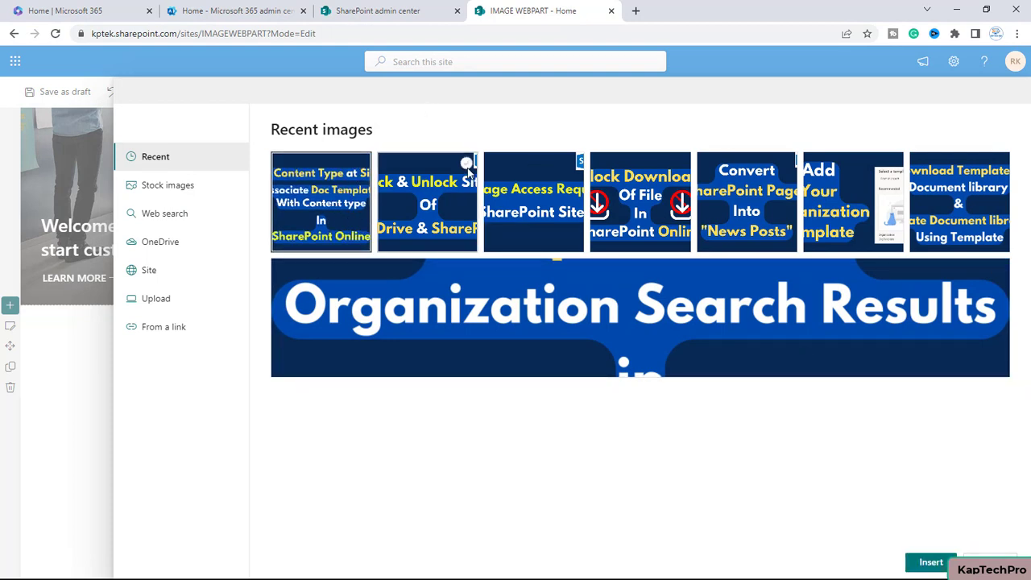
left_click(354, 169)
left_click(354, 169)
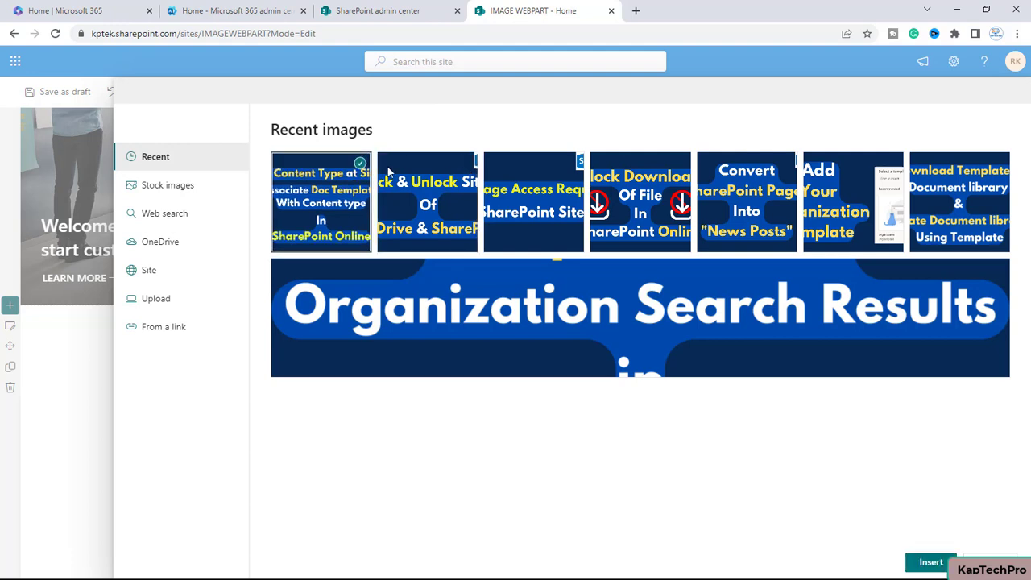
left_click(471, 166)
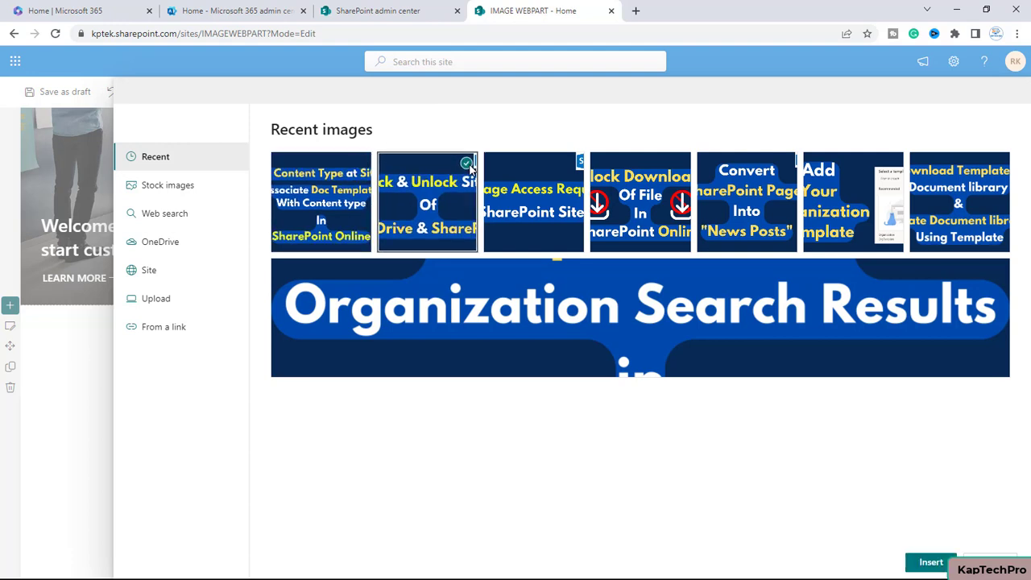
left_click(358, 165)
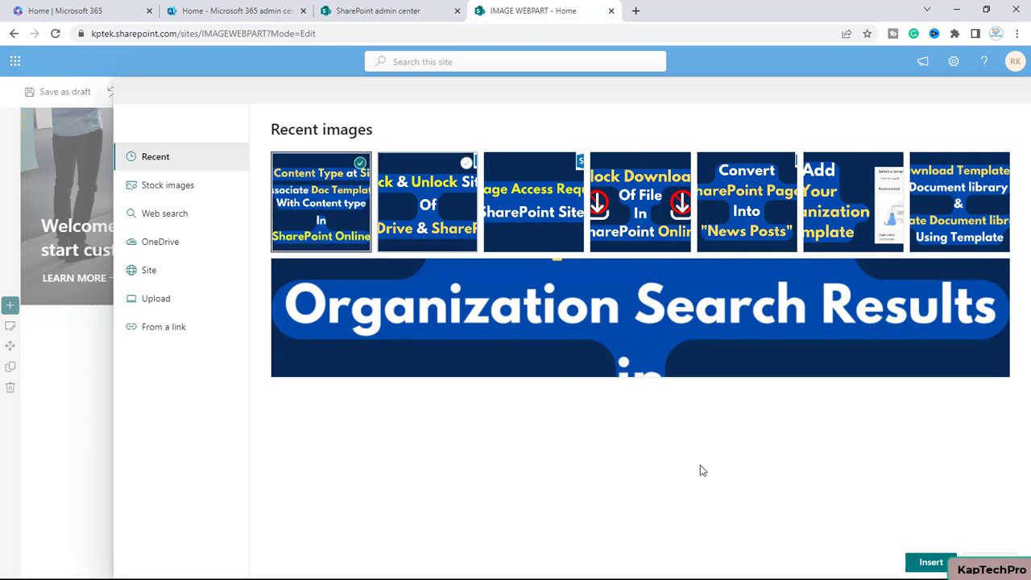
Insert the chosen content-type tutorial image into the page
left_click(931, 563)
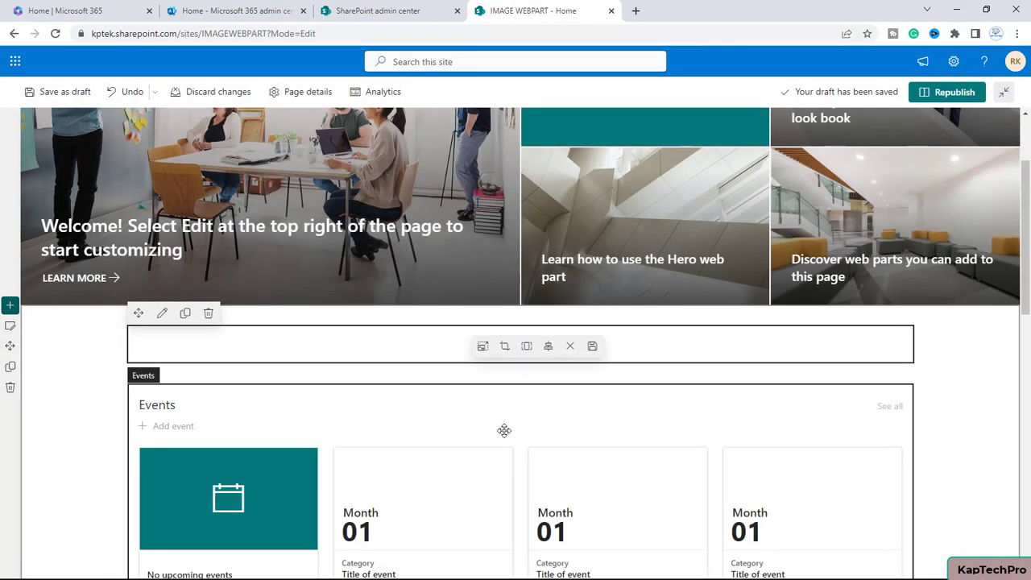
scroll(221, 328, "down", 2)
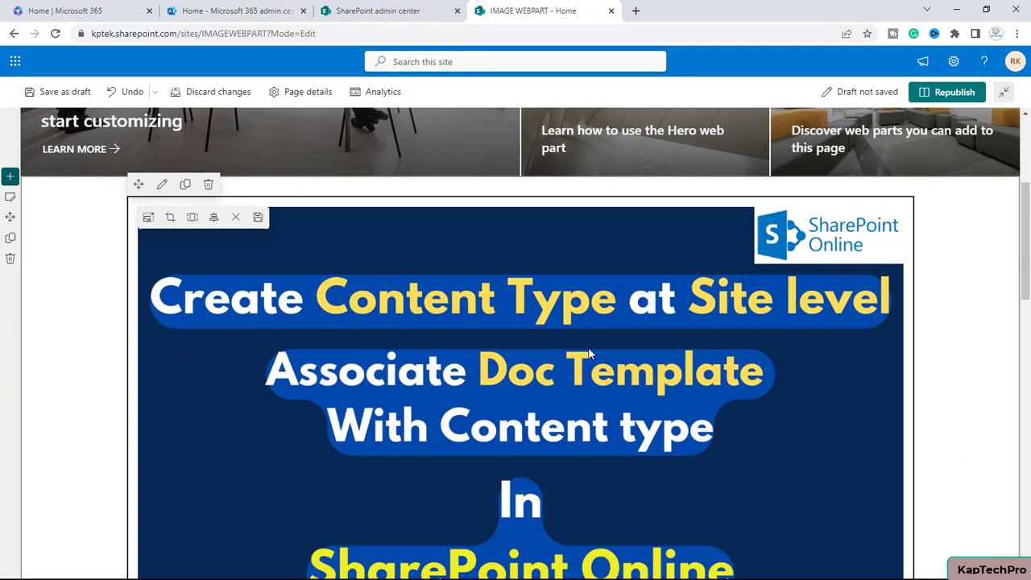
scroll(298, 299, "down", 1)
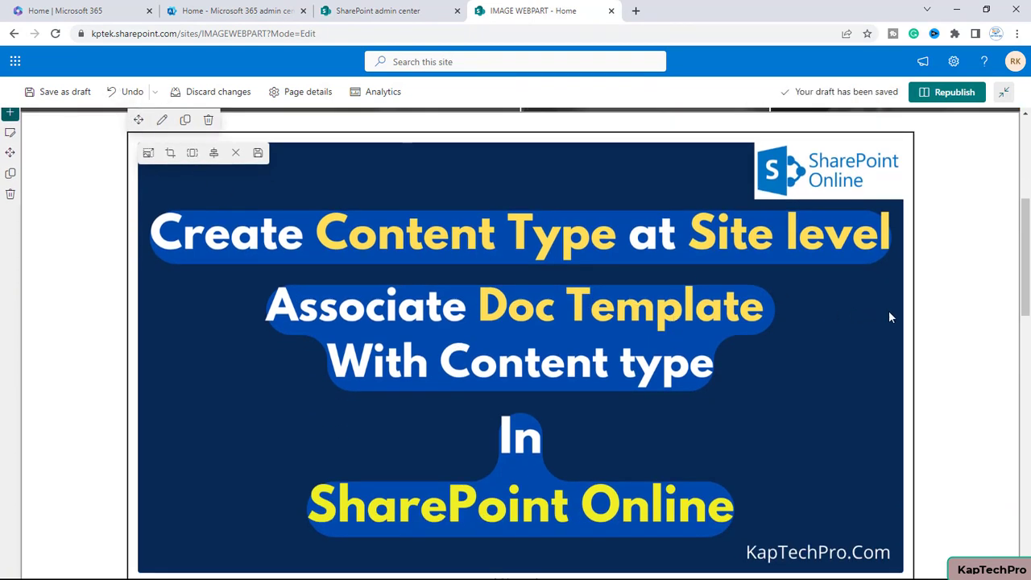
View the image web part's settings, then delete that Image web part from the page
left_click(161, 119)
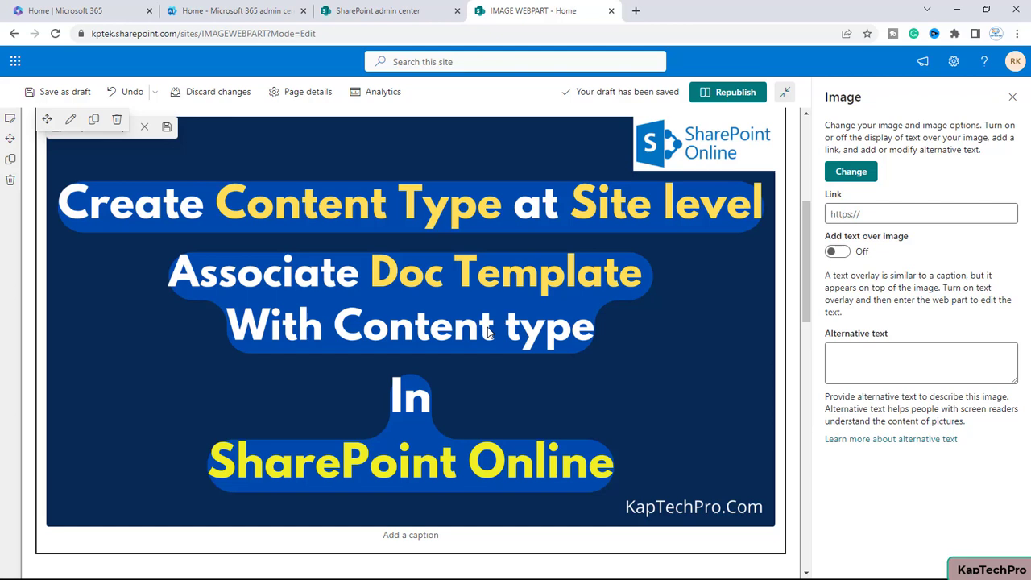
scroll(367, 422, "up", 1)
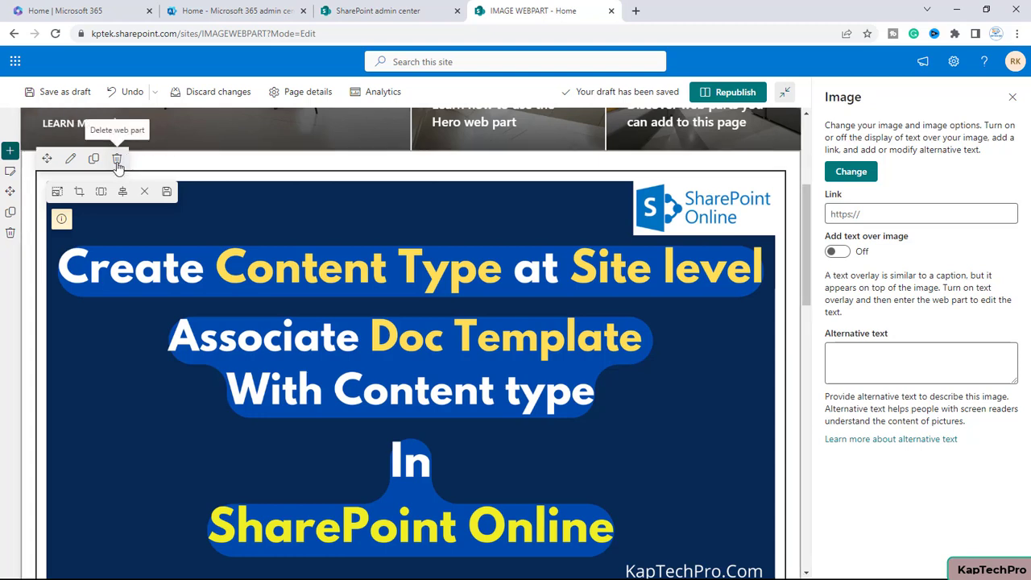
left_click(117, 159)
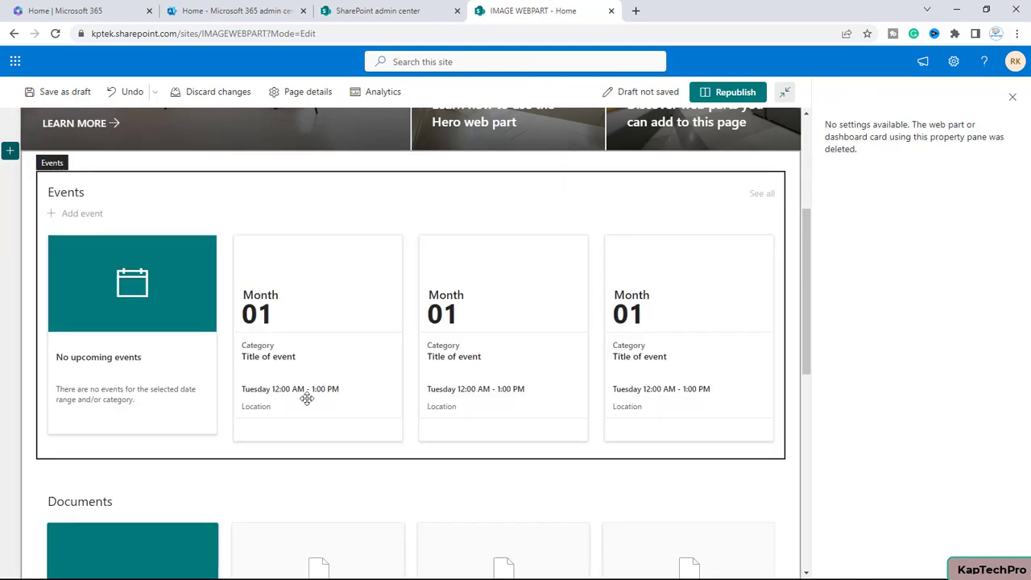
Add an Image gallery web part below the hero, closing its picker without adding images
left_click(411, 161)
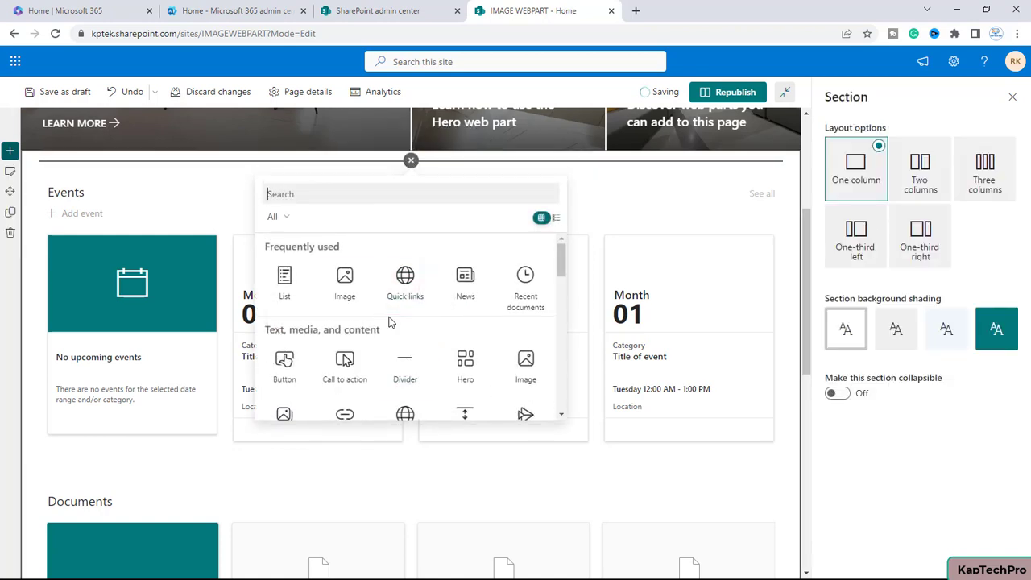
scroll(391, 320, "down", 3)
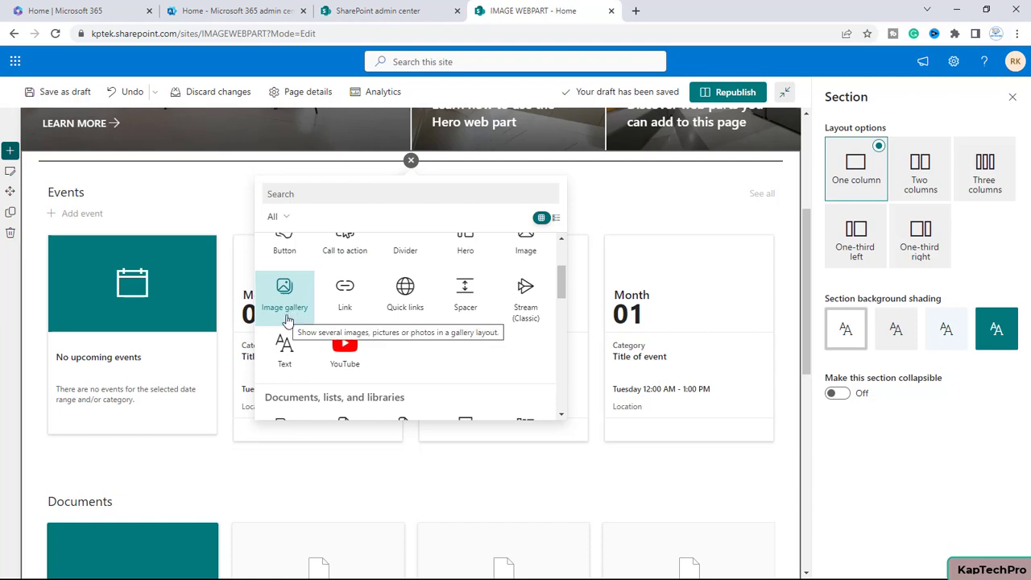
left_click(286, 318)
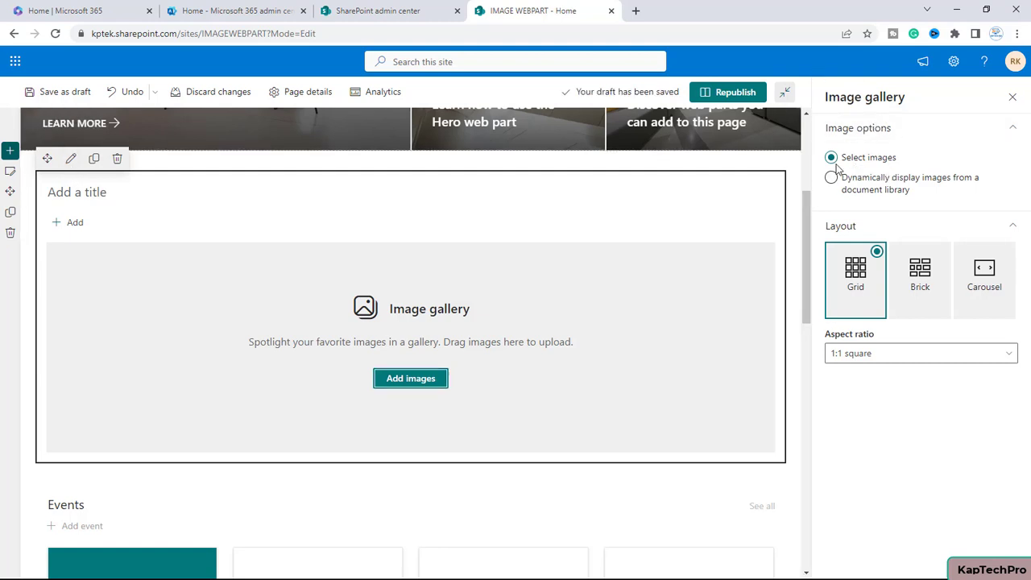
left_click(414, 380)
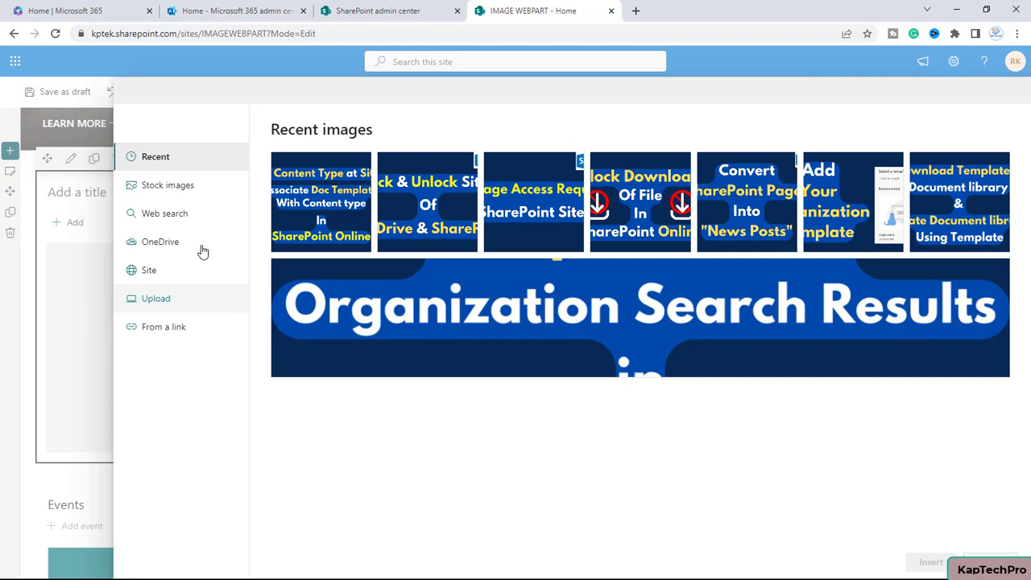
left_click(183, 187)
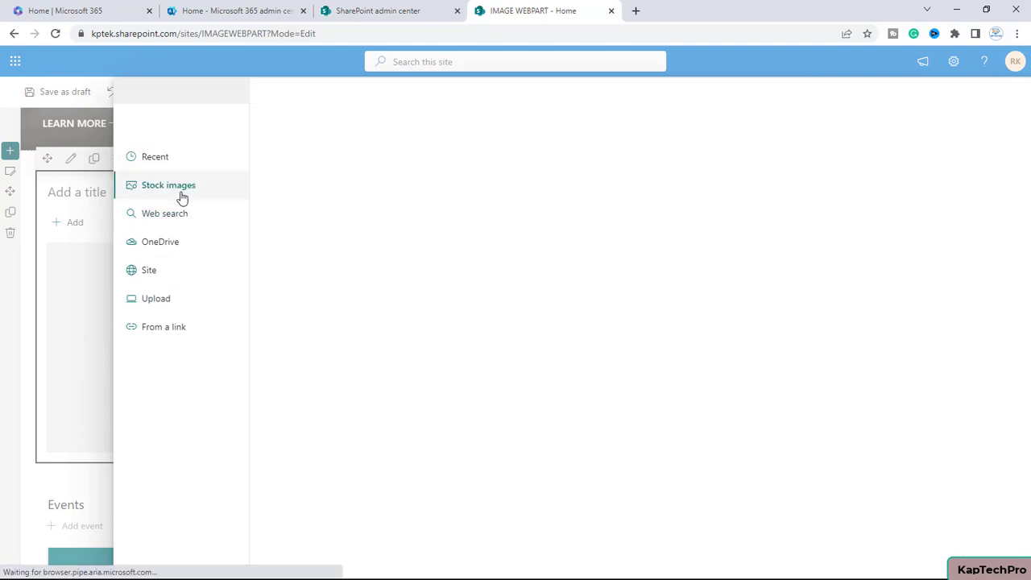
left_click(161, 306)
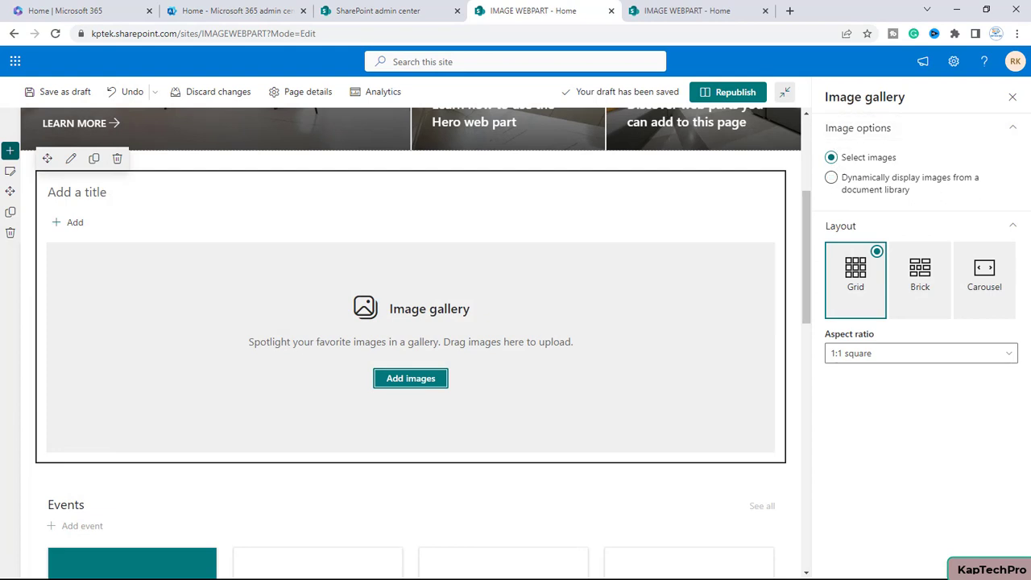
left_click(671, 10)
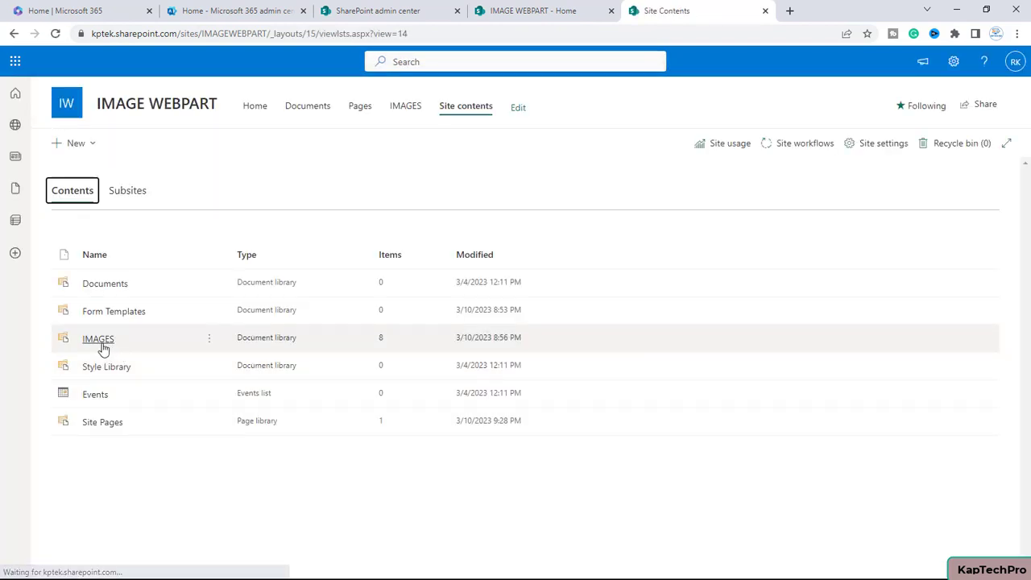
left_click(97, 342)
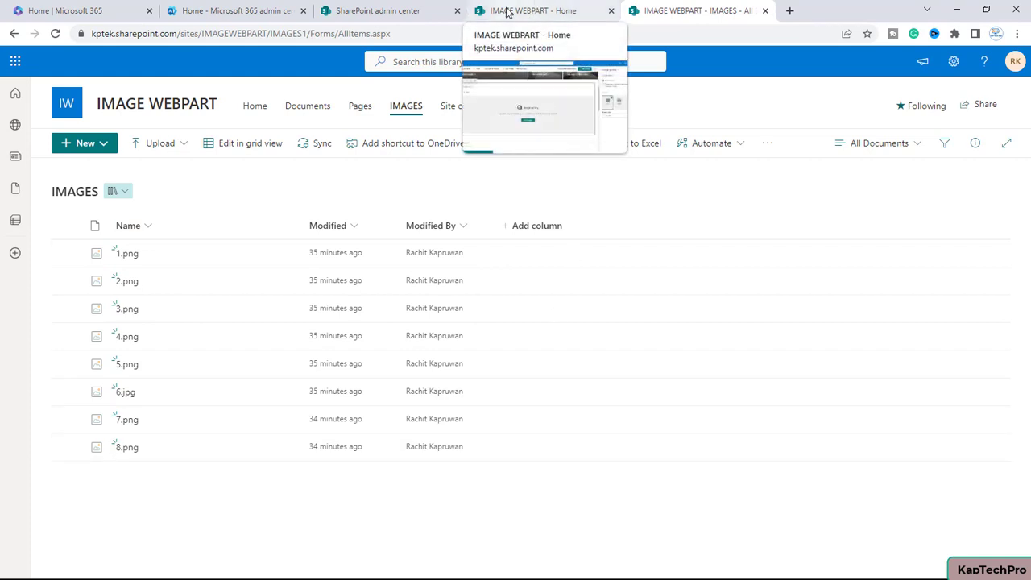
left_click(540, 8)
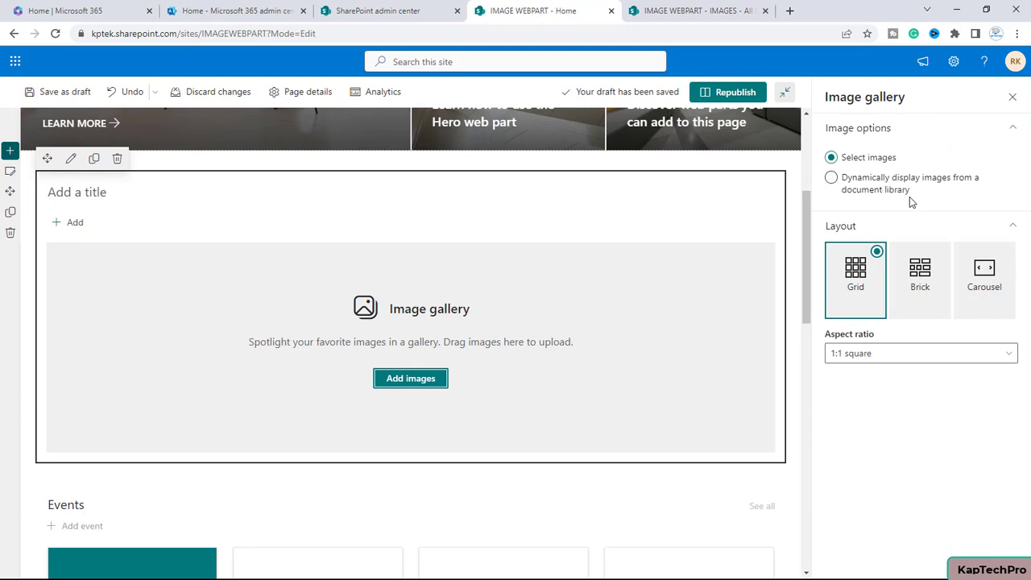
Have the gallery dynamically display images from the IMAGES library, maximum 20 images
left_click(831, 178)
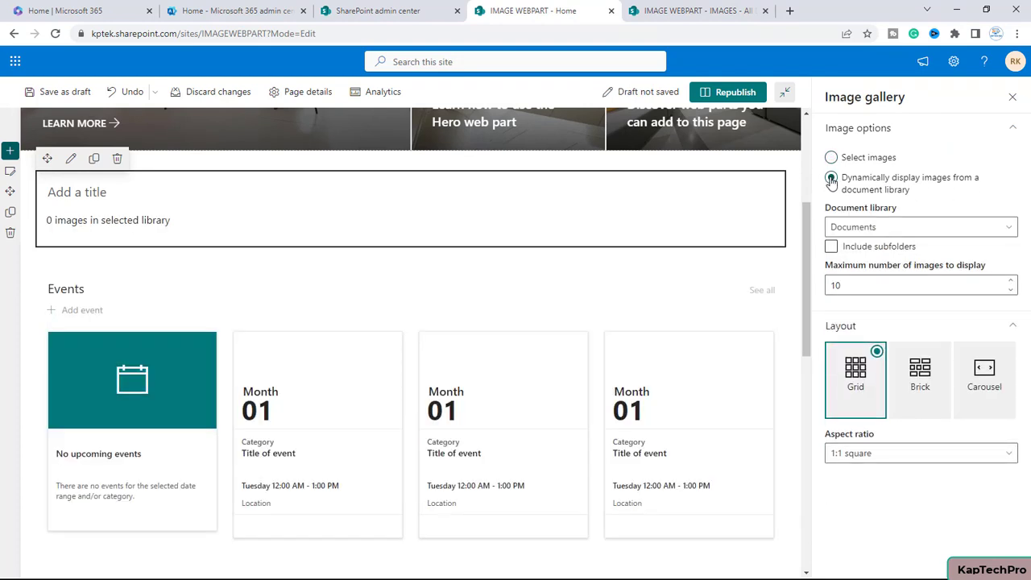
left_click(1008, 228)
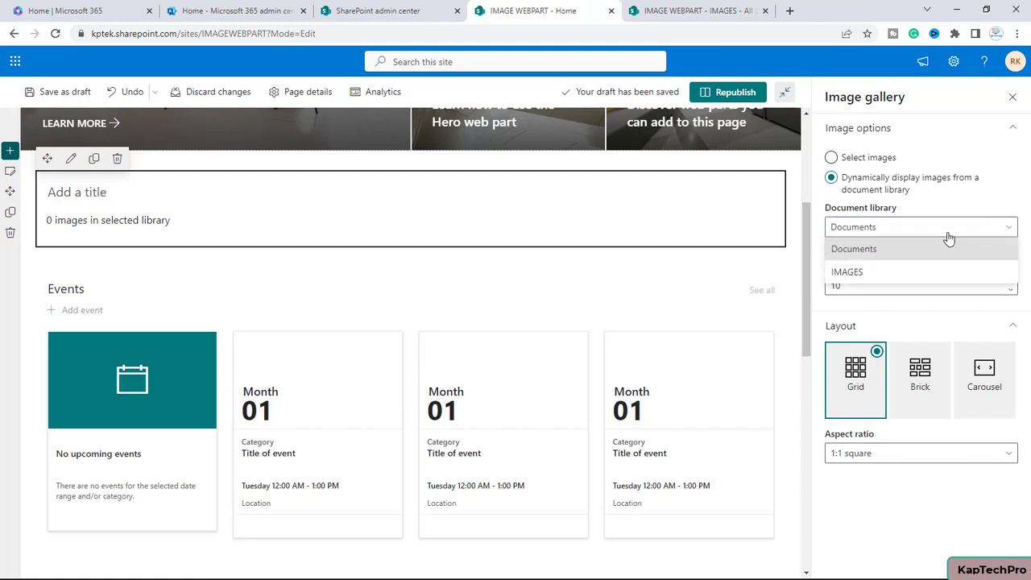
left_click(861, 275)
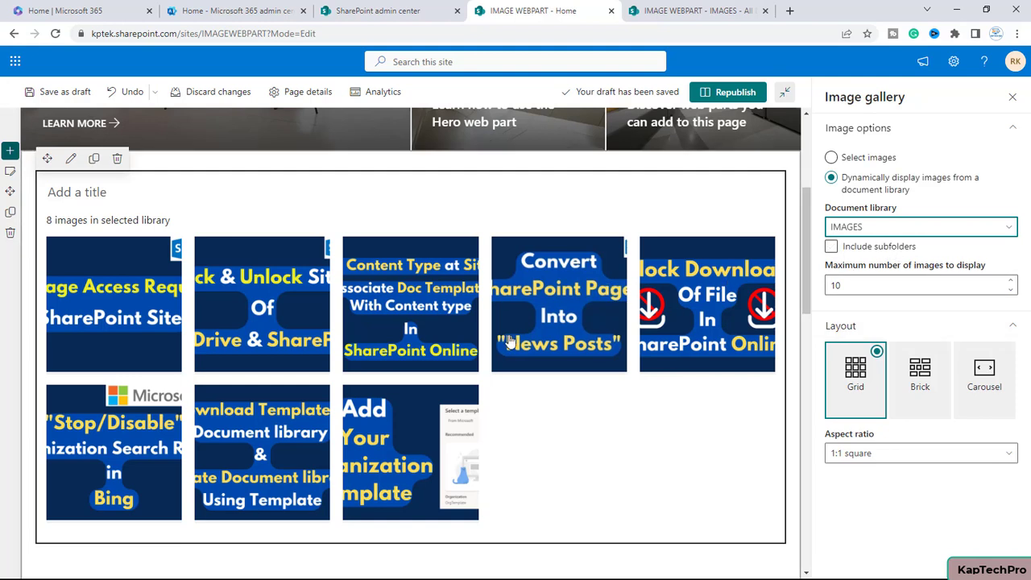
left_click(1011, 290)
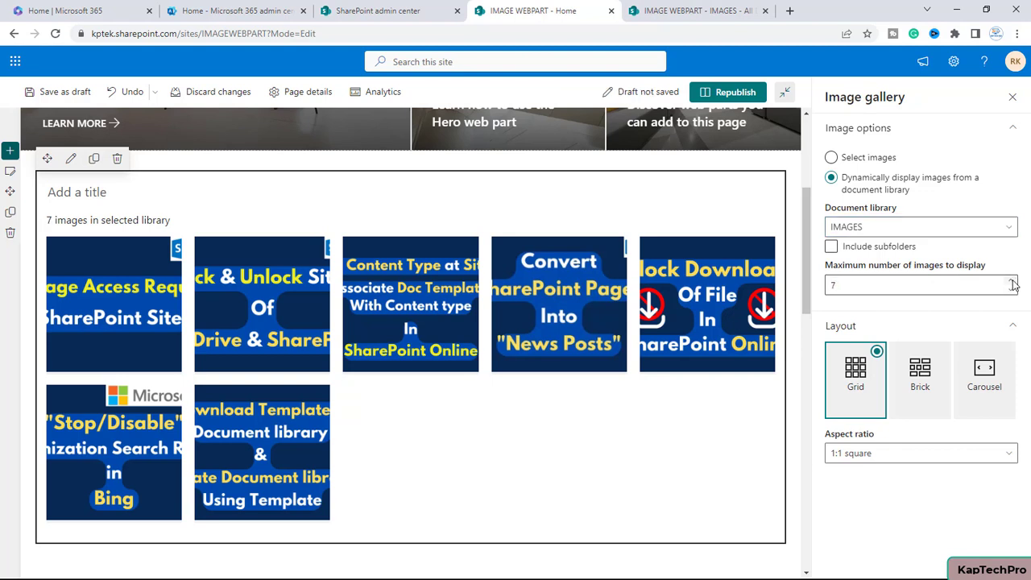
left_click(1010, 289)
left_click(1011, 289)
left_click(1011, 290)
left_click(1011, 292)
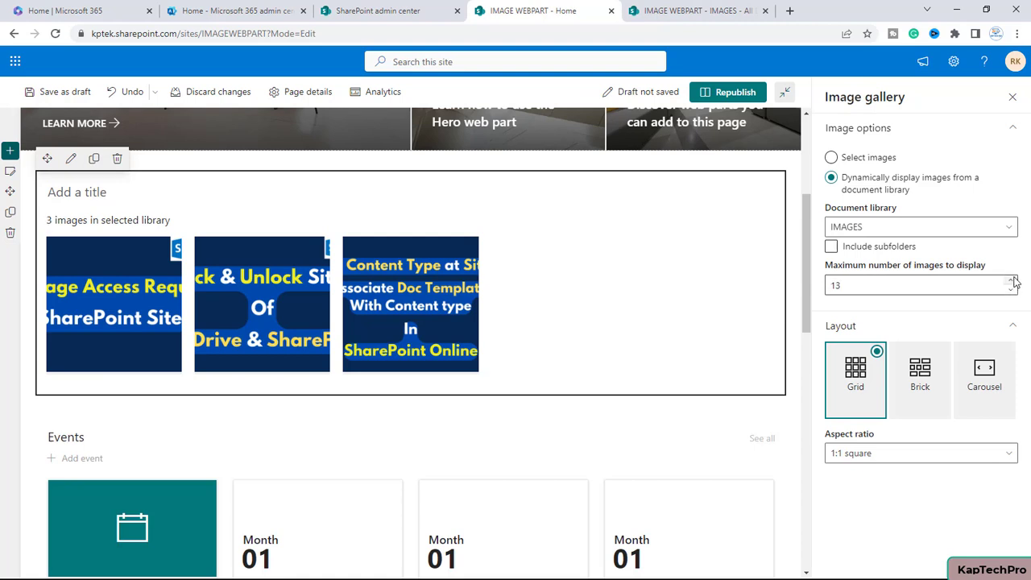
left_click(1011, 281)
left_click(1012, 281)
left_click(1012, 281)
left_click(1012, 281)
left_click(1012, 281)
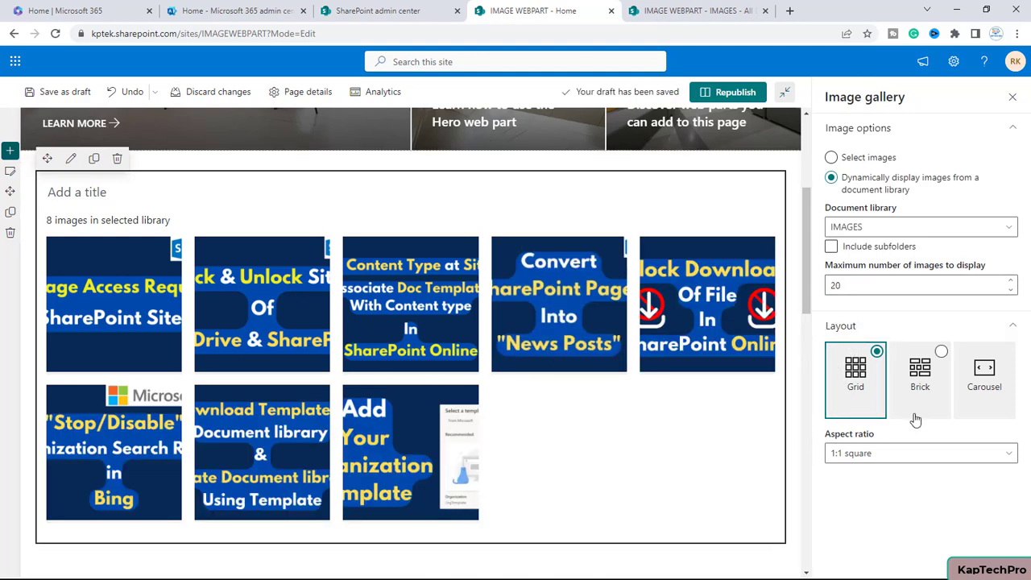
Switch the gallery to Carousel layout, automatically cycling through images every 3 seconds
left_click(918, 382)
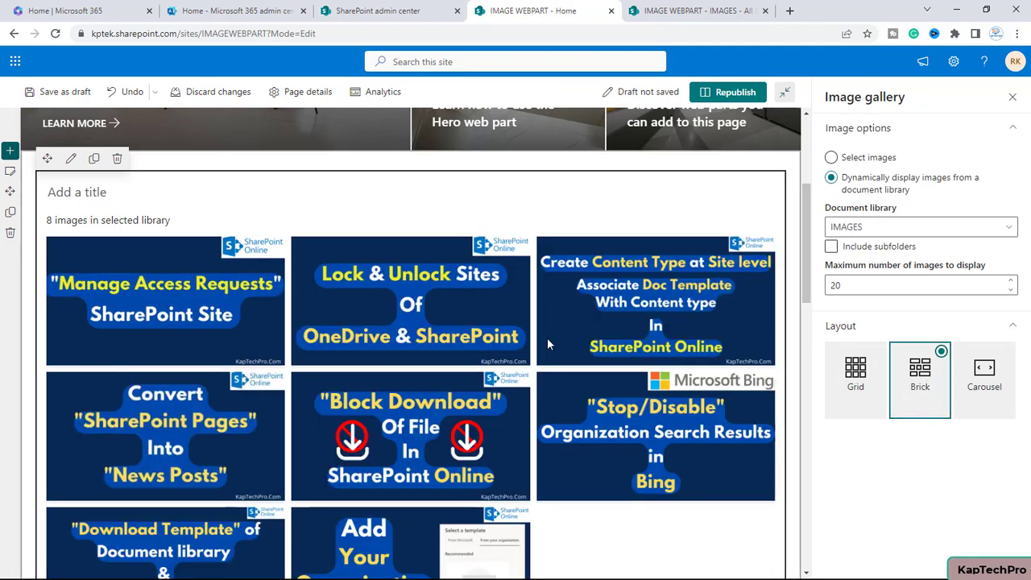
scroll(560, 499, "down", 1)
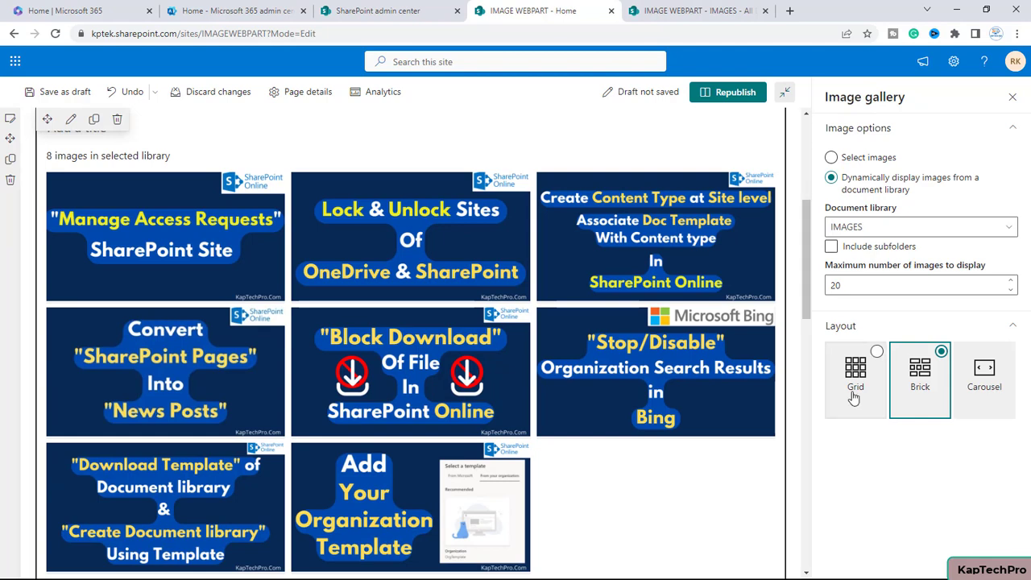
left_click(984, 378)
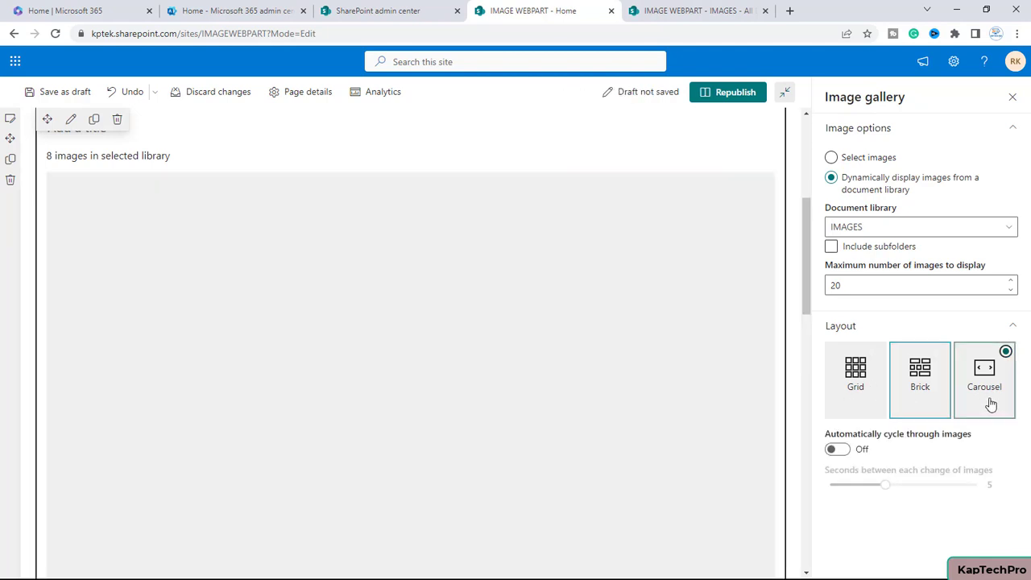
left_click(762, 316)
left_click(762, 316)
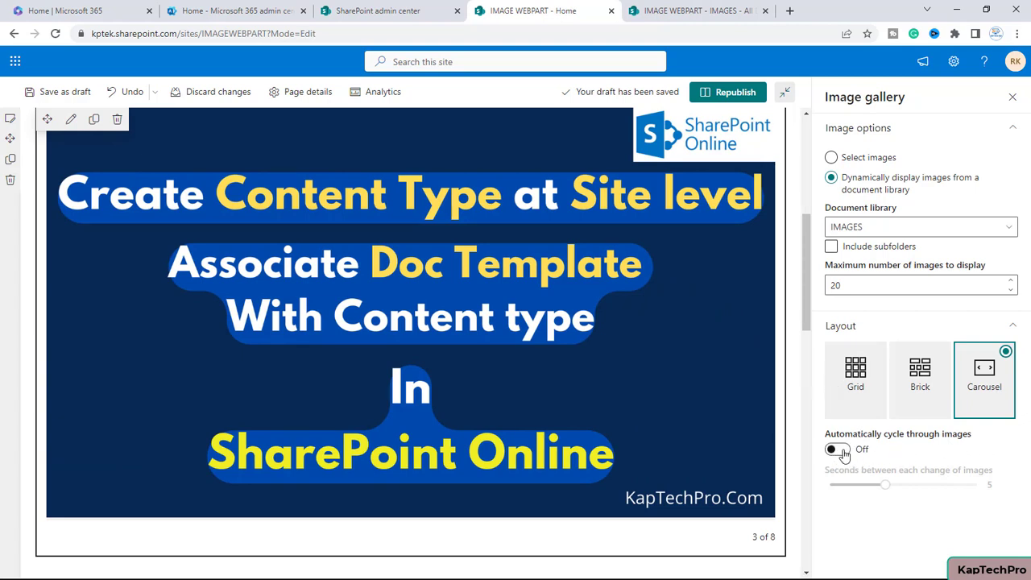
left_click(837, 450)
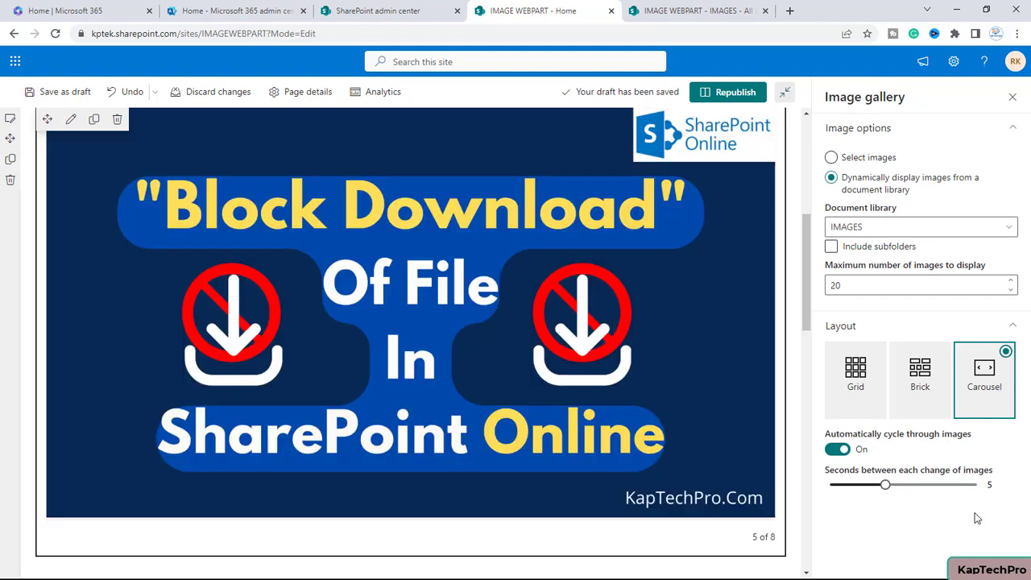
left_click_drag(885, 485, 849, 486)
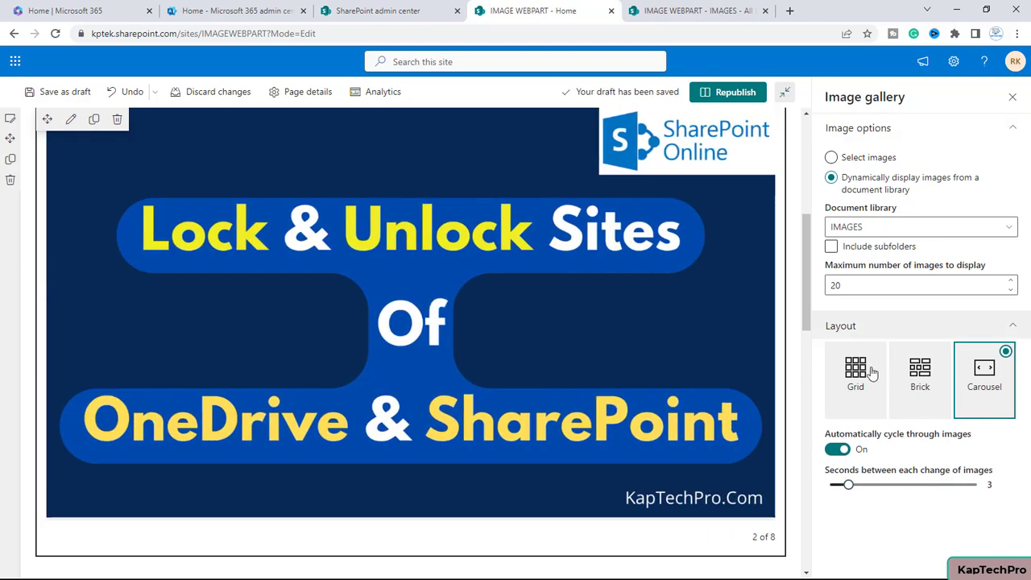
Republish the home page and scroll down to check the live auto-cycling IMAGES carousel
left_click(735, 92)
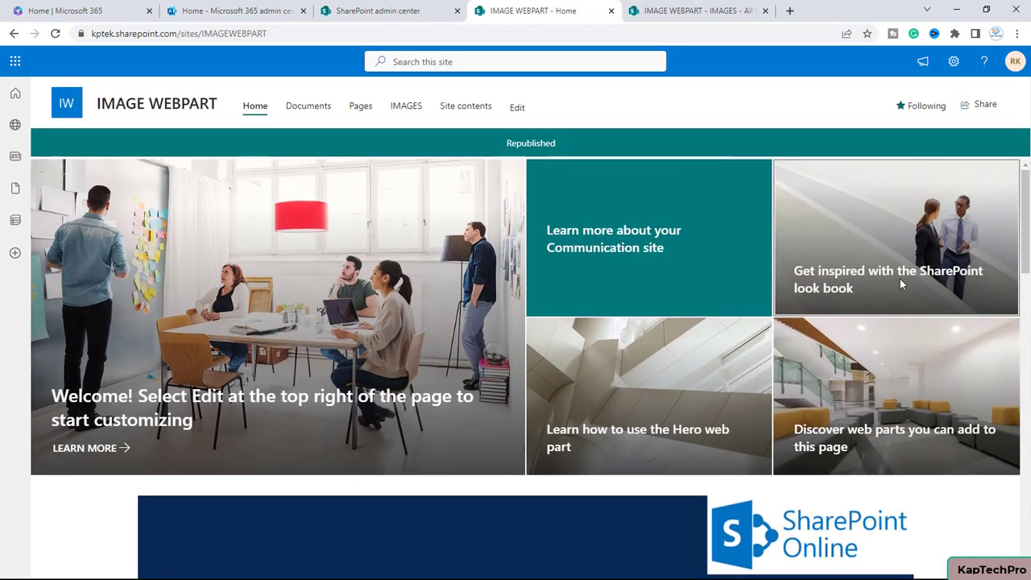
scroll(900, 278, "down", 3)
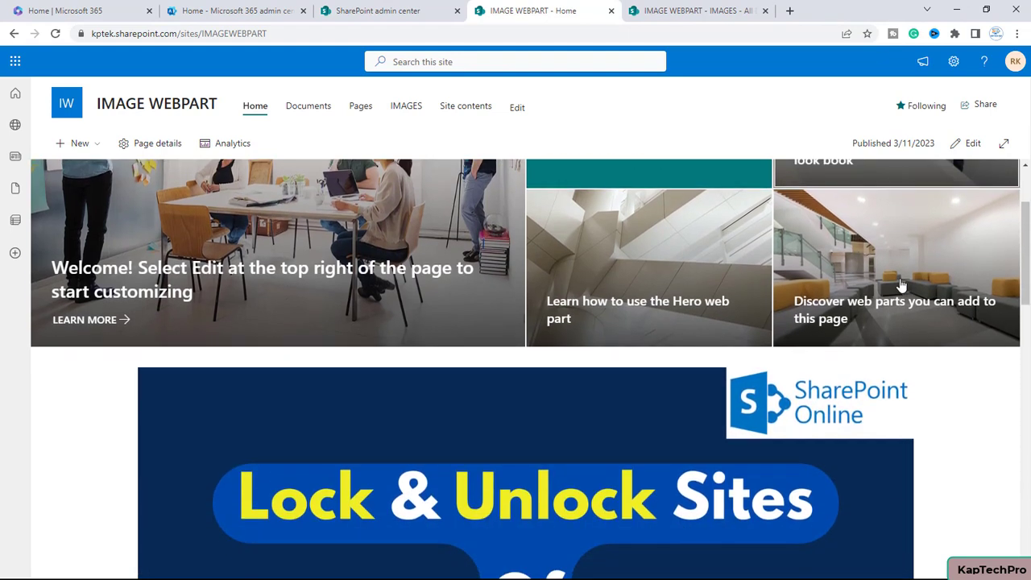
scroll(900, 283, "down", 2)
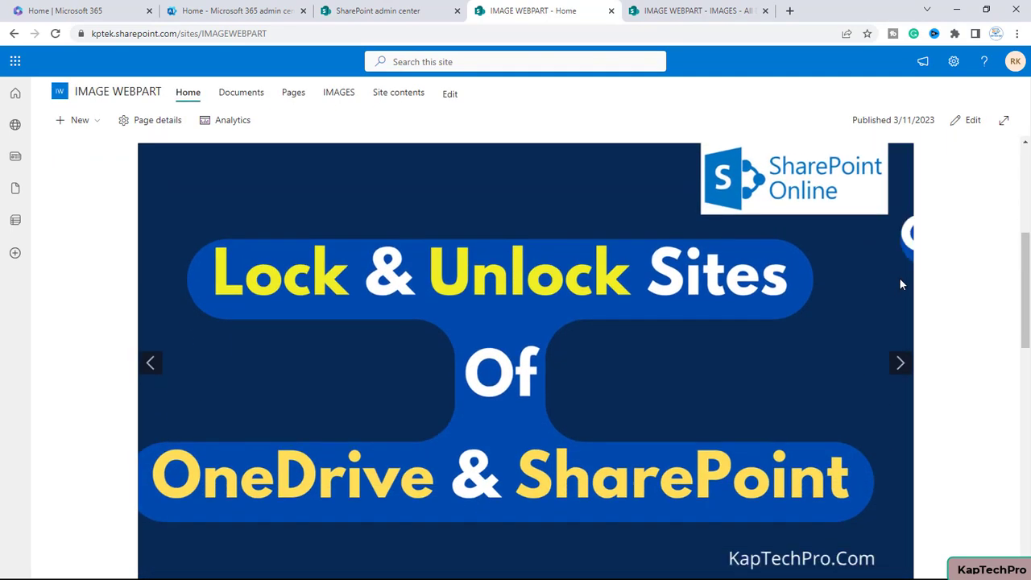